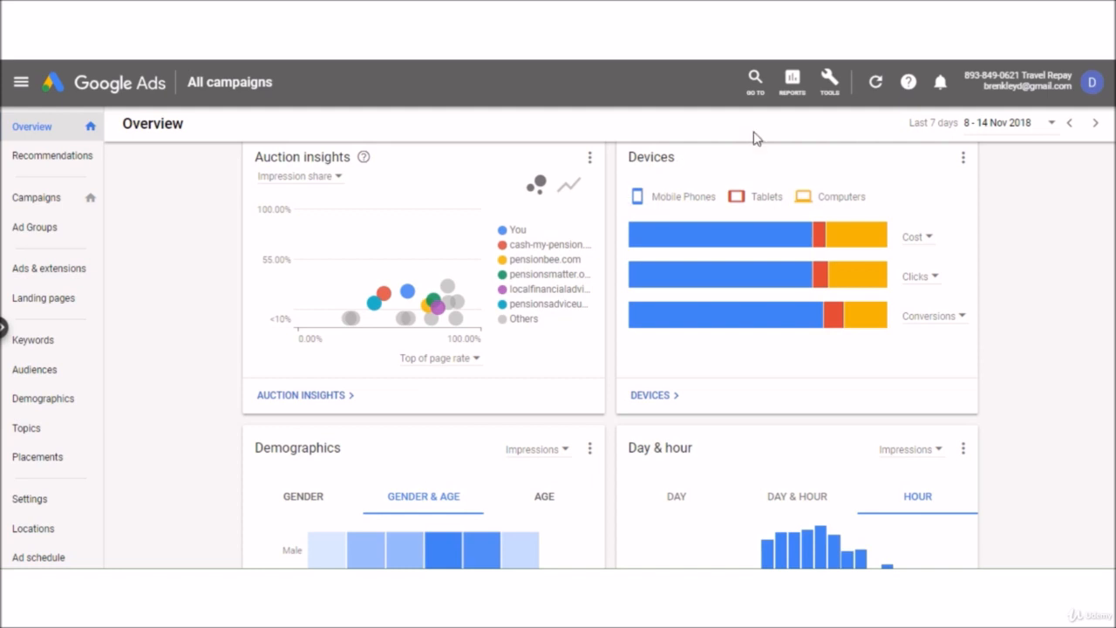
Open the Google Ads Tools menu from the wrench icon in the top bar.
{"action": "left_click", "coordinate": [833, 87]}
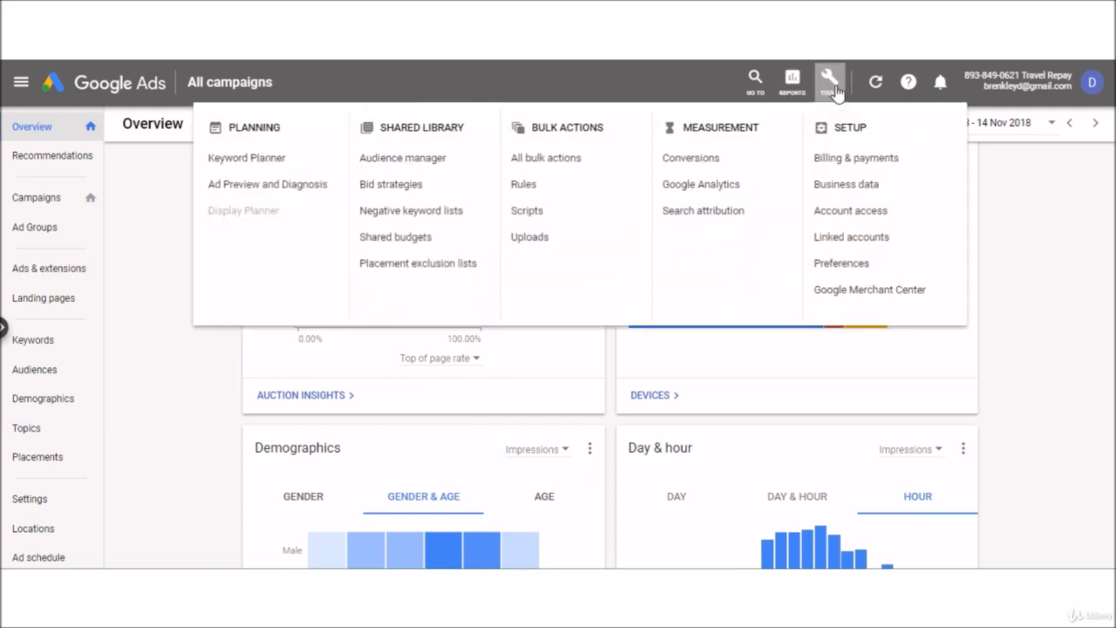
Go to Measurement > Conversions and start a new conversion action.
{"action": "left_click", "coordinate": [701, 165]}
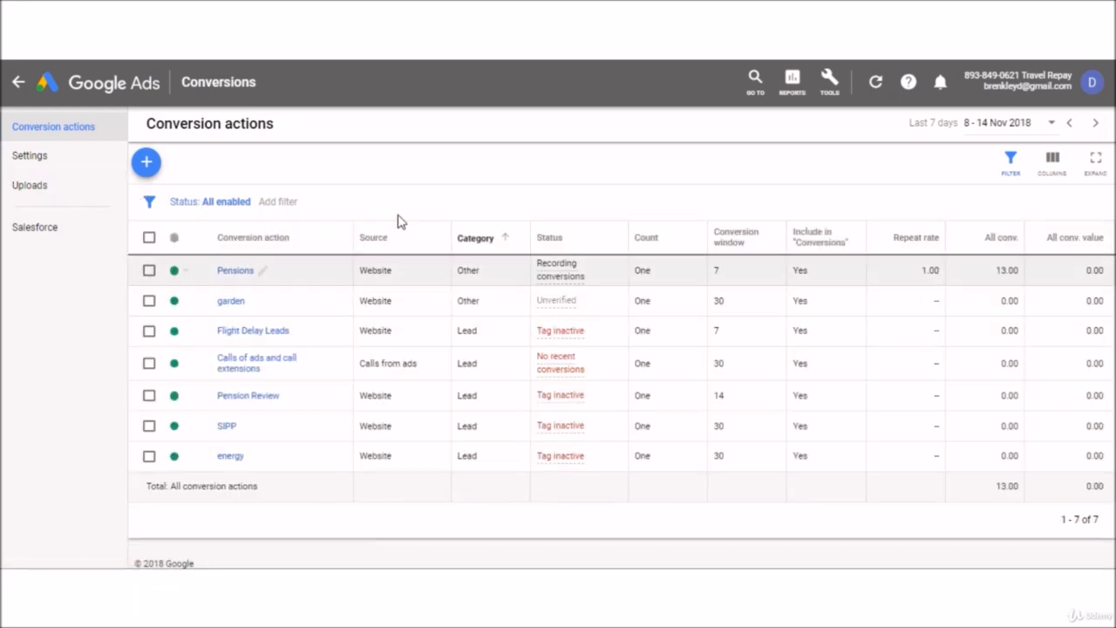
{"action": "left_click", "coordinate": [147, 163]}
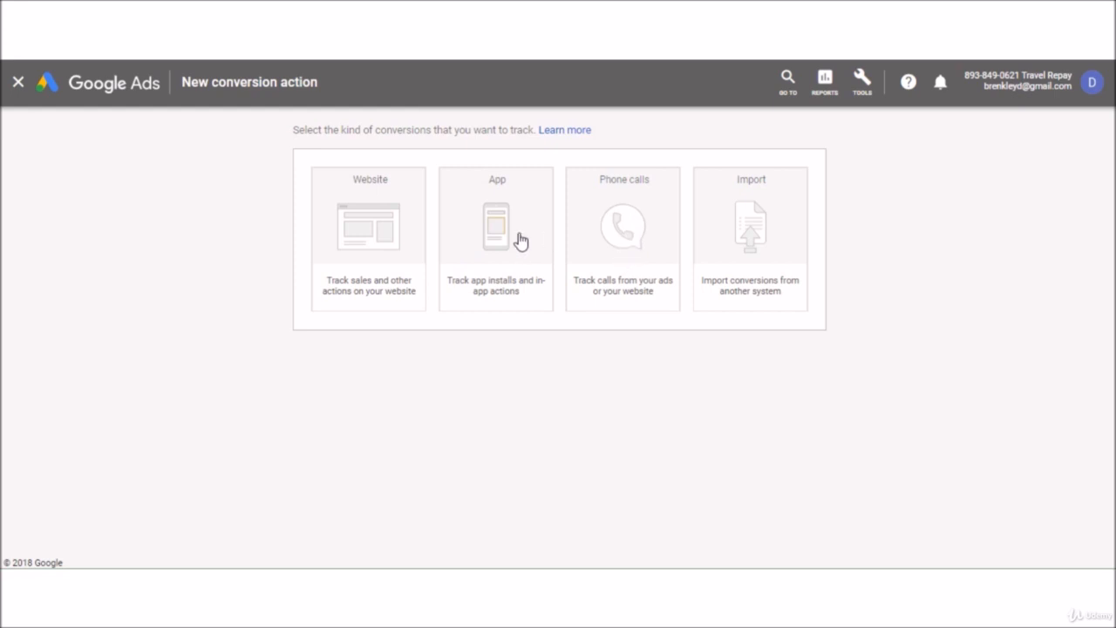
Choose Website as the conversion type to track.
{"action": "left_click", "coordinate": [389, 229]}
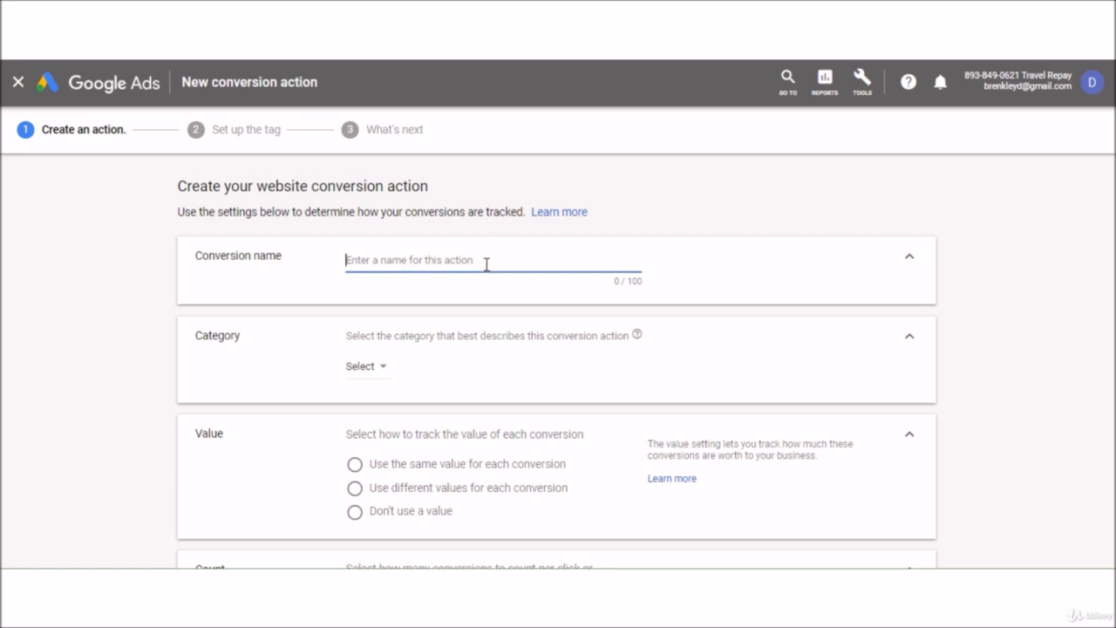
Name the conversion action 'Lead' and set its category to Lead.
{"action": "type", "text": "Lead"}
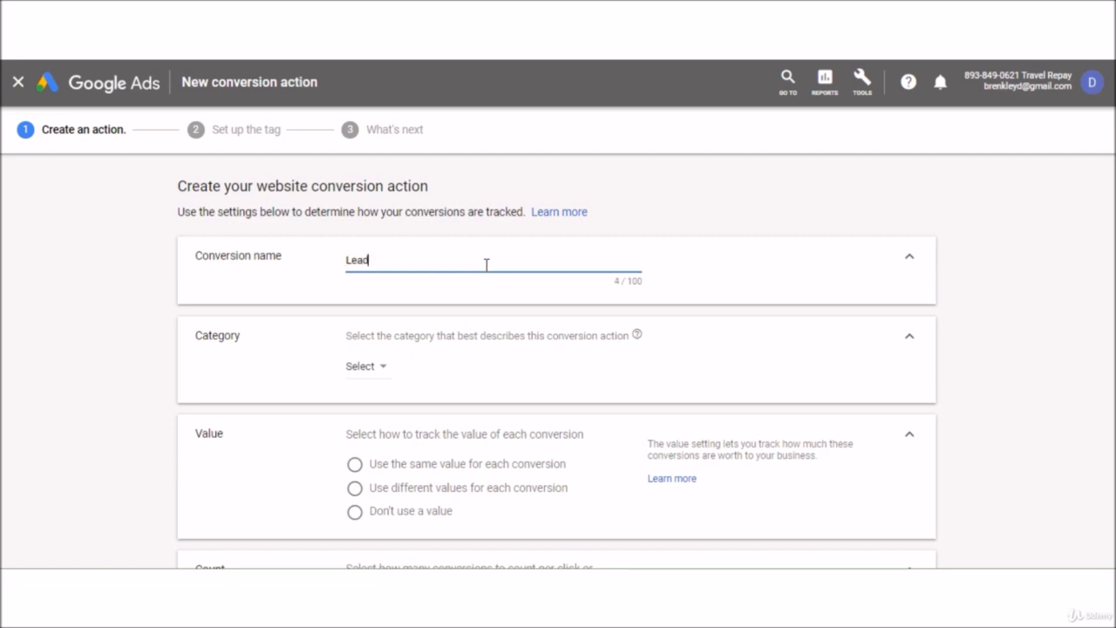
{"action": "left_click", "coordinate": [380, 371]}
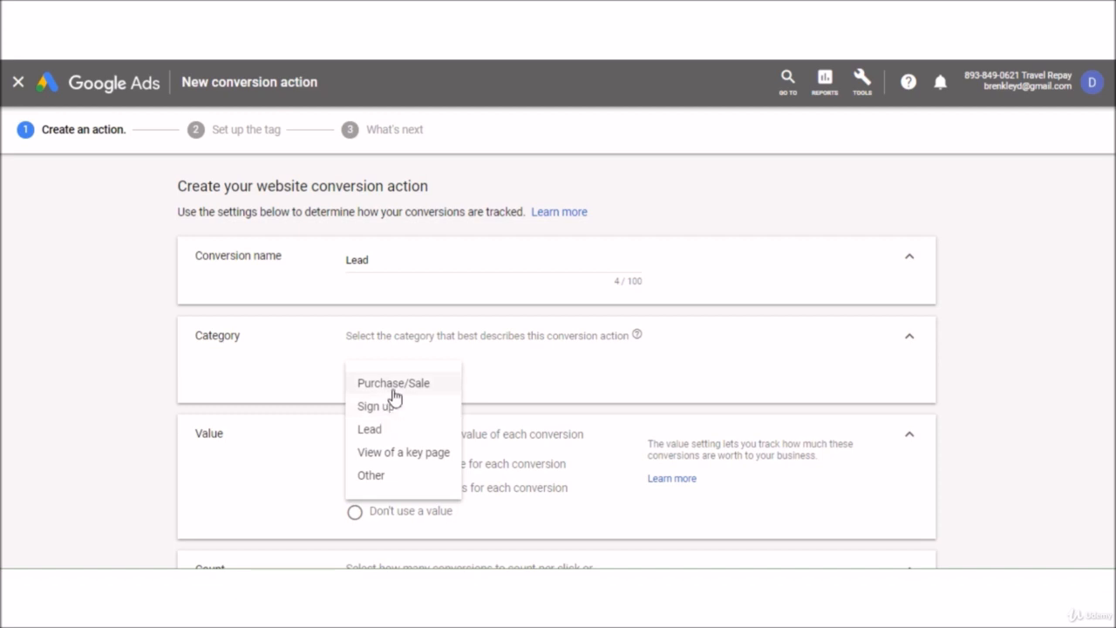
{"action": "left_click", "coordinate": [381, 431]}
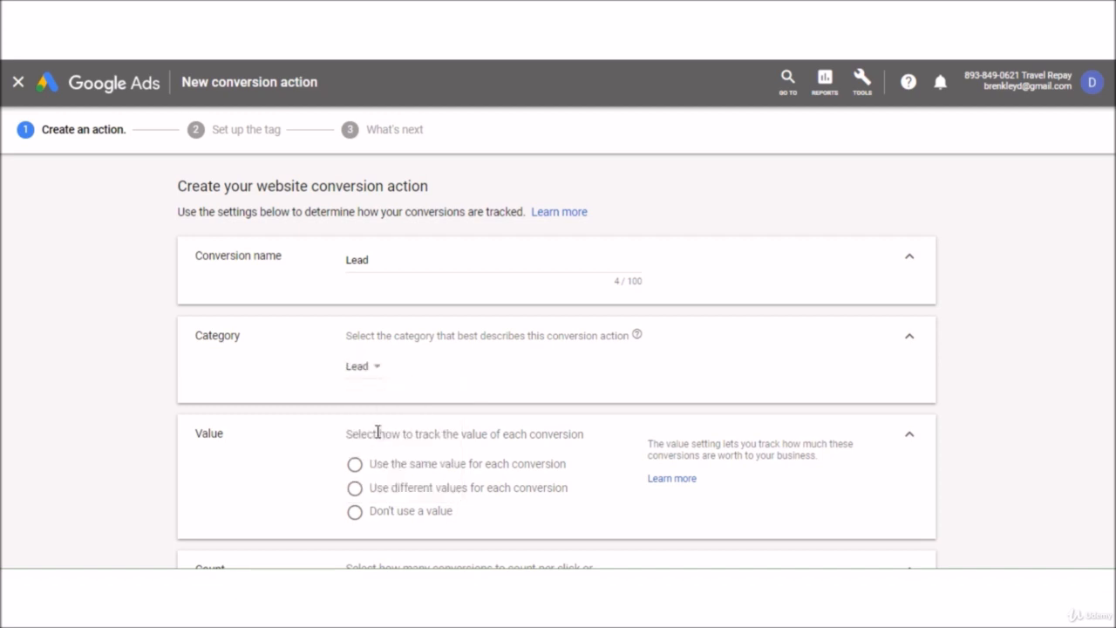
{"action": "scroll", "coordinate": [447, 395], "scroll_direction": "down", "scroll_amount": 1}
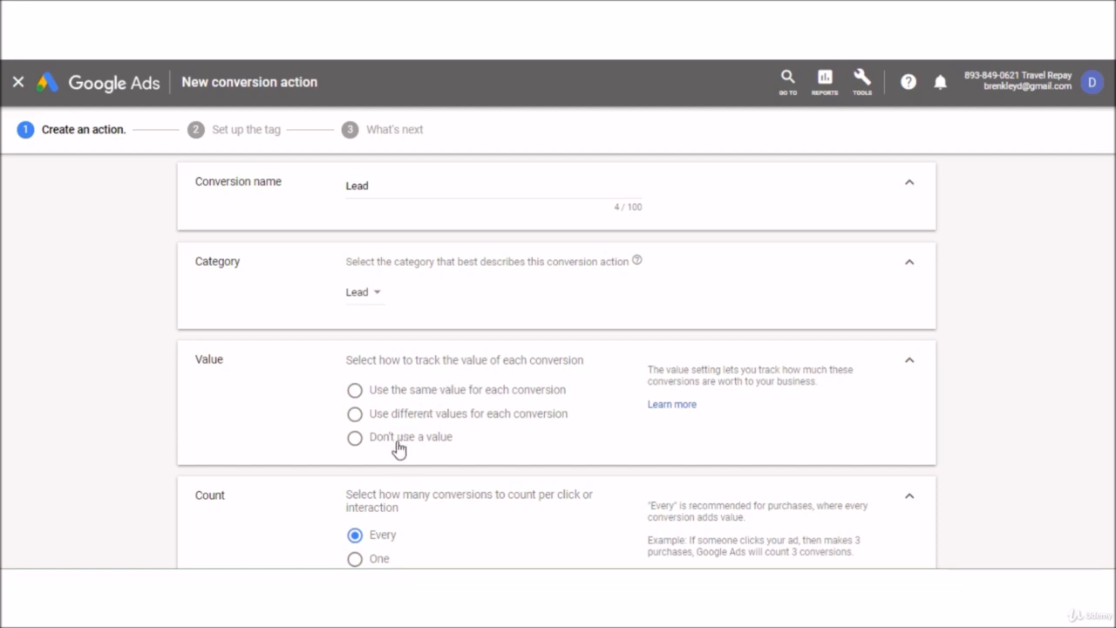
Use the same value of 10 USD for each conversion.
{"action": "left_click", "coordinate": [407, 393]}
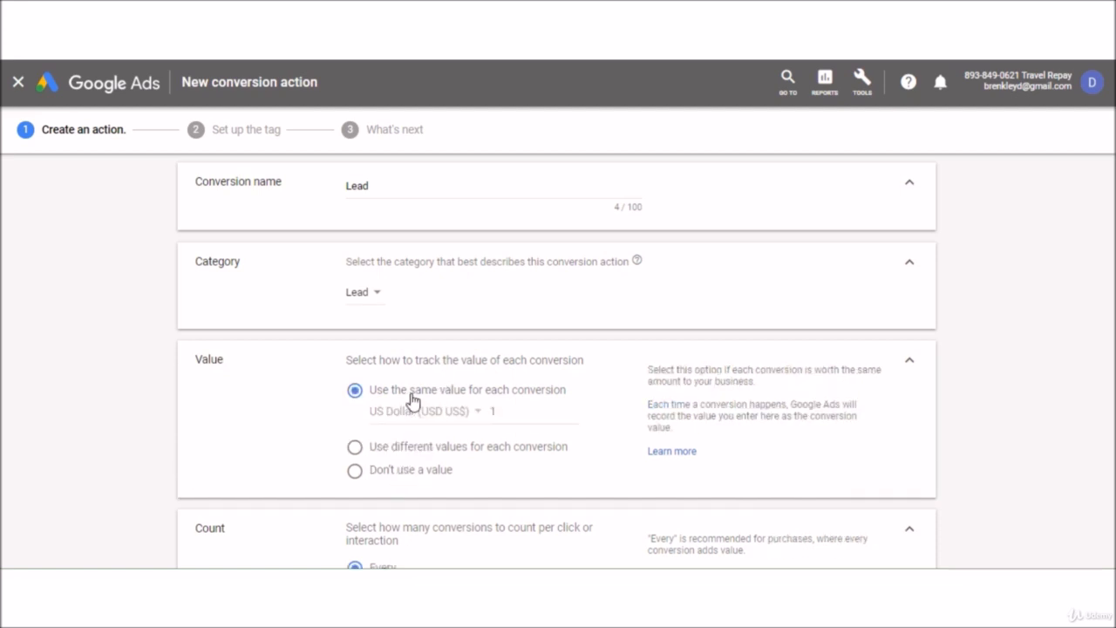
{"action": "left_click", "coordinate": [507, 416]}
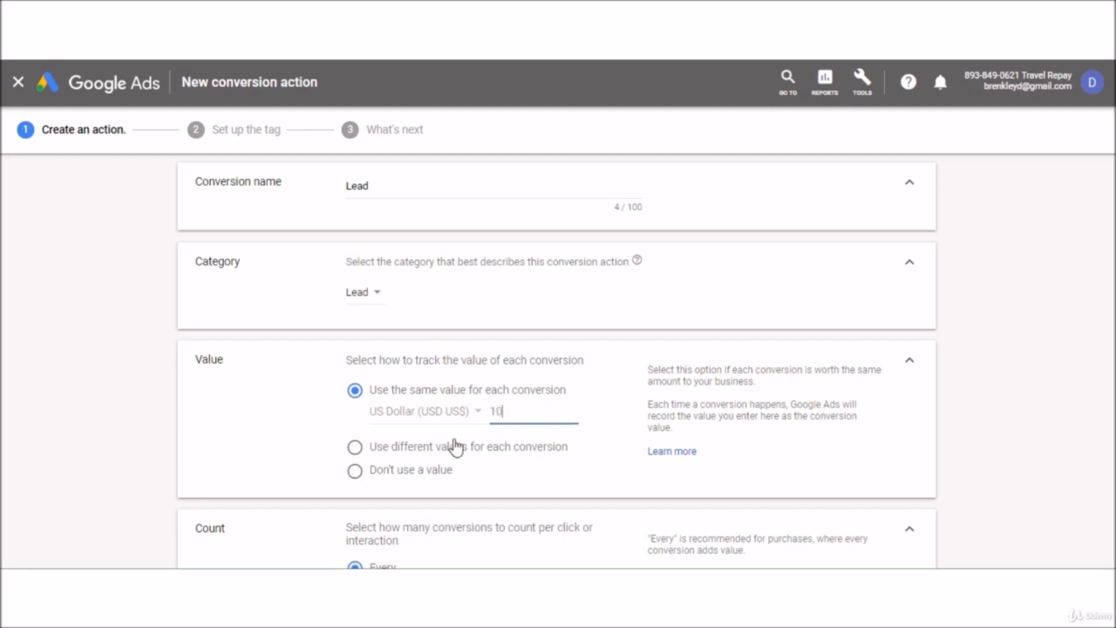
{"action": "type", "text": "0"}
{"action": "left_click", "coordinate": [290, 427]}
Set Count to One so only one conversion counts per click.
{"action": "scroll", "coordinate": [312, 386], "scroll_direction": "down", "scroll_amount": 1}
{"action": "scroll", "coordinate": [324, 366], "scroll_direction": "down", "scroll_amount": 1}
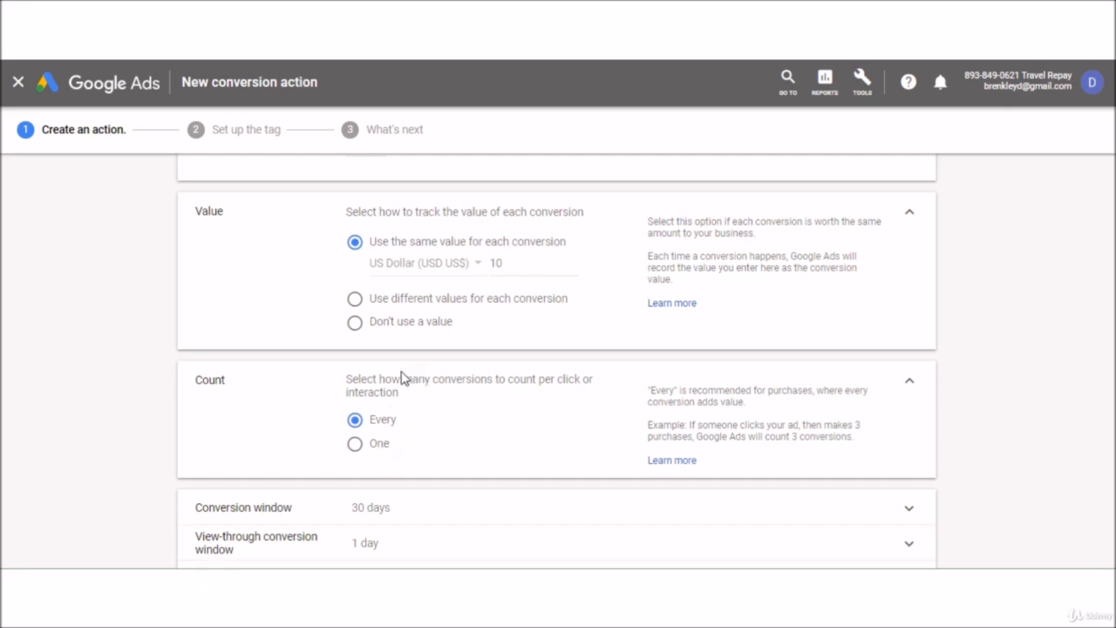
{"action": "left_click", "coordinate": [355, 446]}
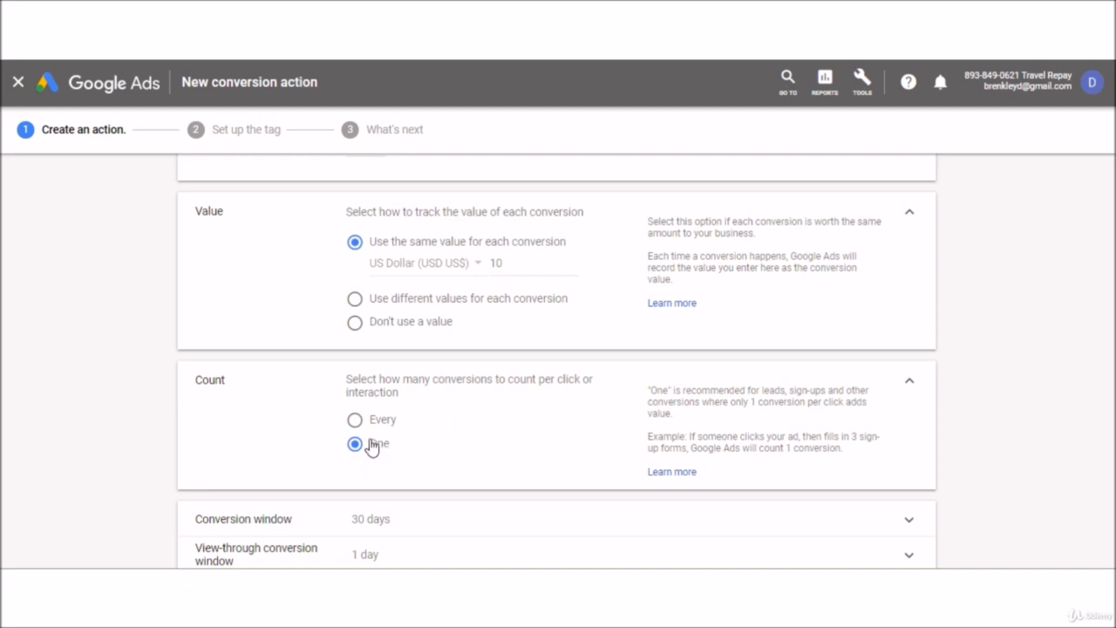
{"action": "scroll", "coordinate": [370, 446], "scroll_direction": "down", "scroll_amount": 1}
{"action": "scroll", "coordinate": [371, 446], "scroll_direction": "down", "scroll_amount": 1}
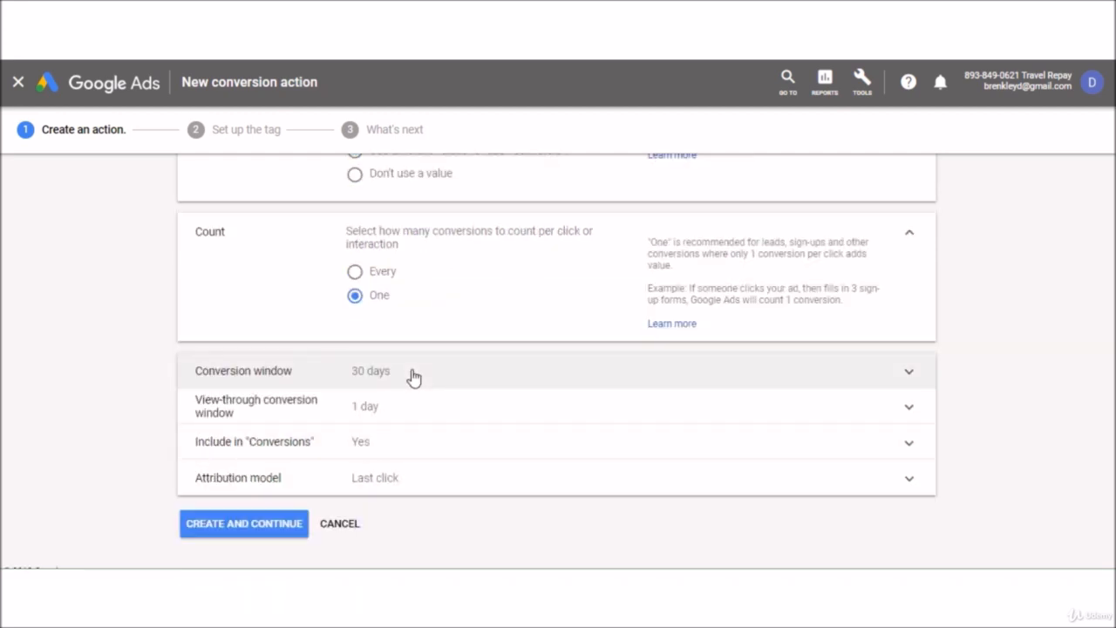
Expand the conversion window (kept at 30 days), view-through window and attribution model settings.
{"action": "left_click", "coordinate": [911, 372]}
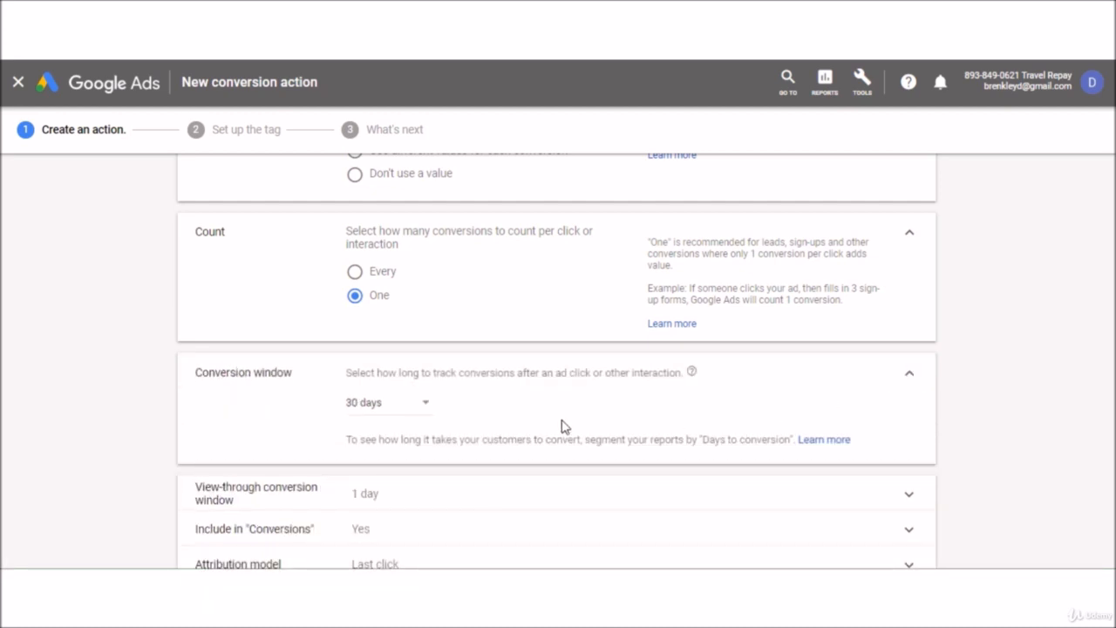
{"action": "left_click", "coordinate": [428, 410]}
{"action": "left_click", "coordinate": [464, 402]}
{"action": "scroll", "coordinate": [453, 454], "scroll_direction": "down", "scroll_amount": 2}
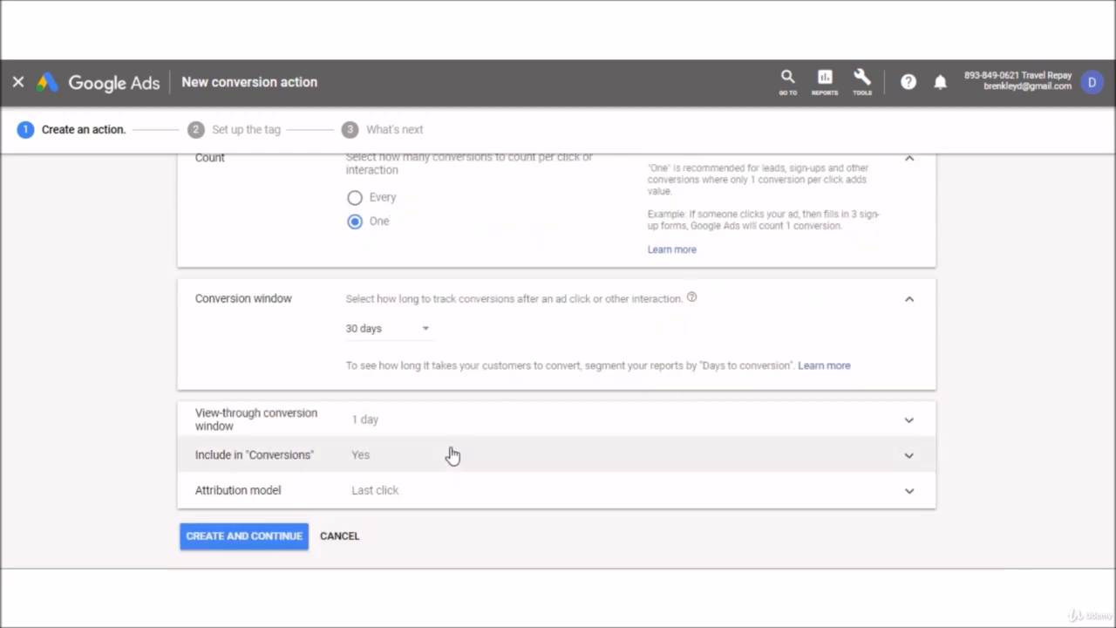
{"action": "scroll", "coordinate": [453, 454], "scroll_direction": "down", "scroll_amount": 1}
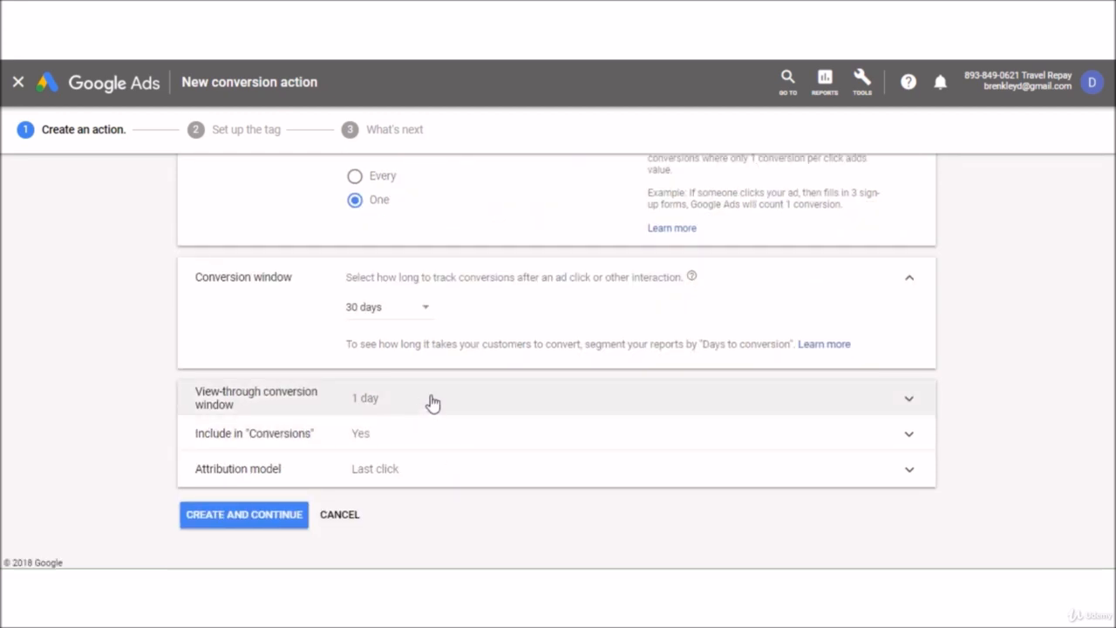
{"action": "left_click", "coordinate": [434, 402]}
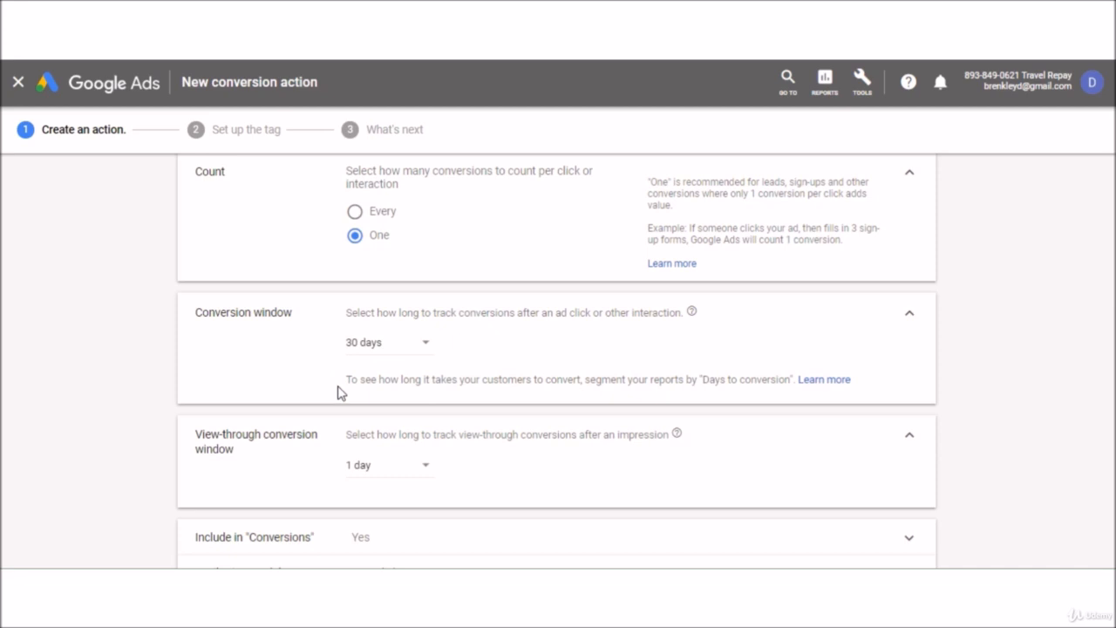
{"action": "scroll", "coordinate": [340, 393], "scroll_direction": "down", "scroll_amount": 2}
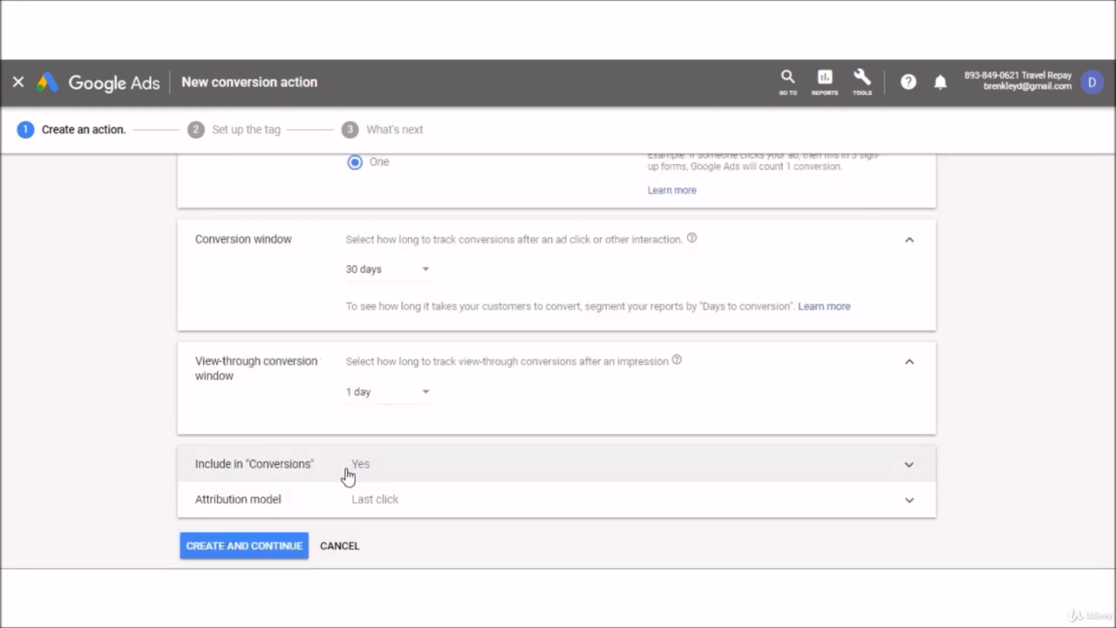
{"action": "scroll", "coordinate": [339, 463], "scroll_direction": "down", "scroll_amount": 1}
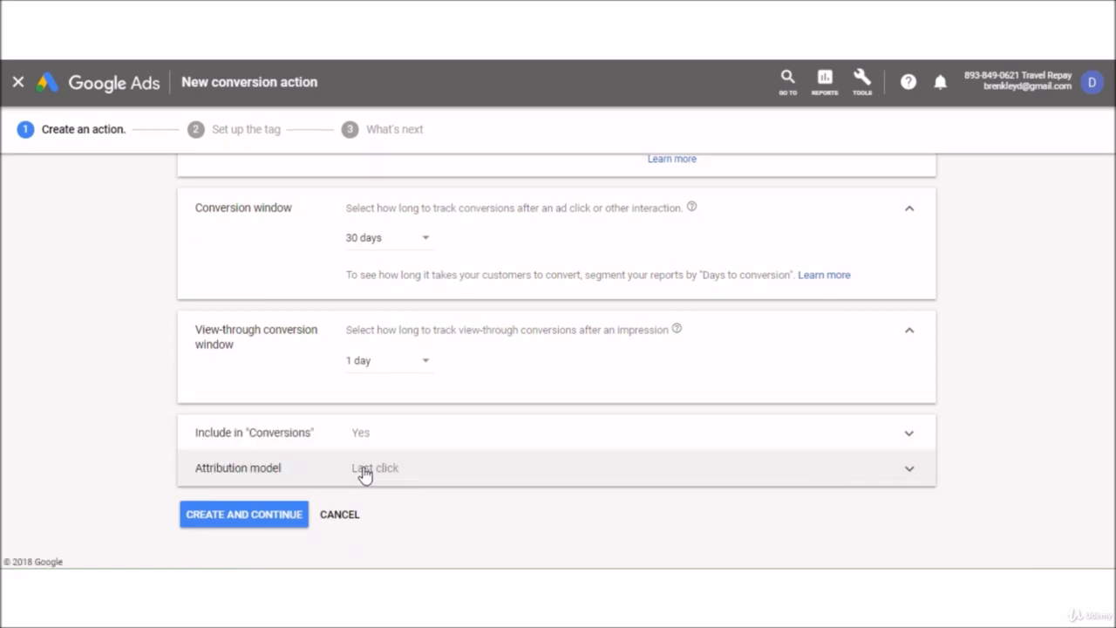
{"action": "left_click", "coordinate": [909, 473]}
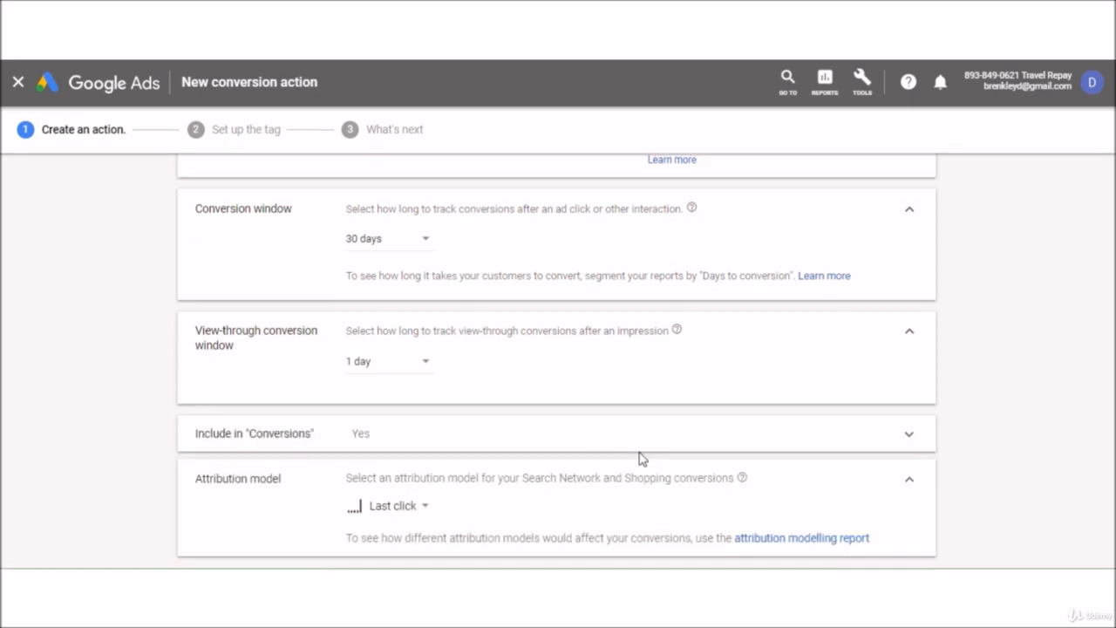
Set the attribution model to Time decay and create the Lead conversion action.
{"action": "scroll", "coordinate": [553, 418], "scroll_direction": "down", "scroll_amount": 1}
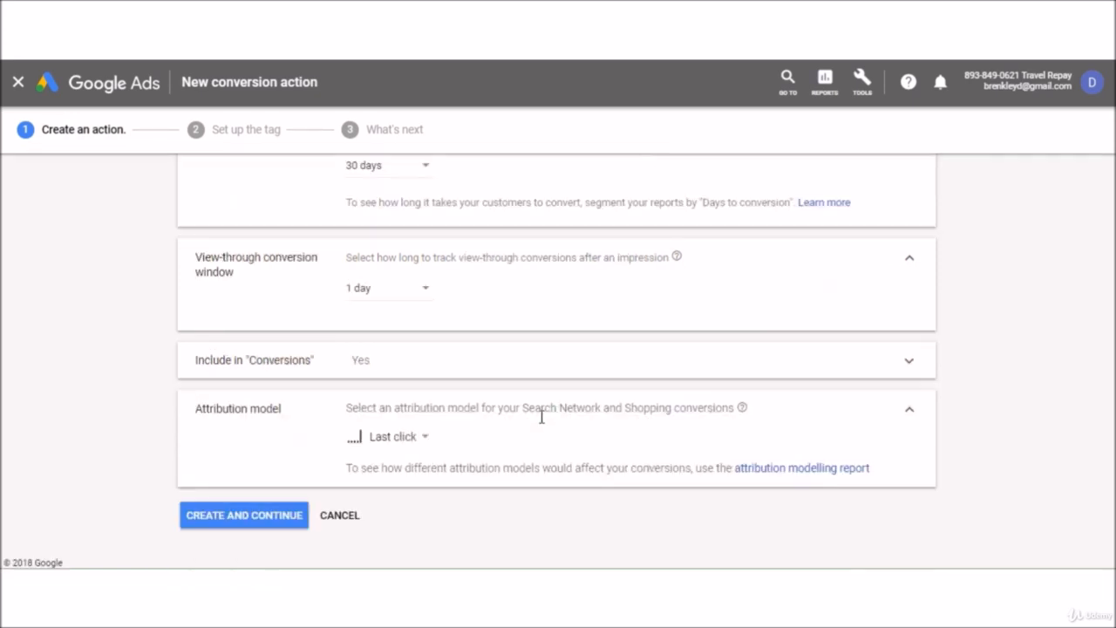
{"action": "left_click", "coordinate": [419, 449]}
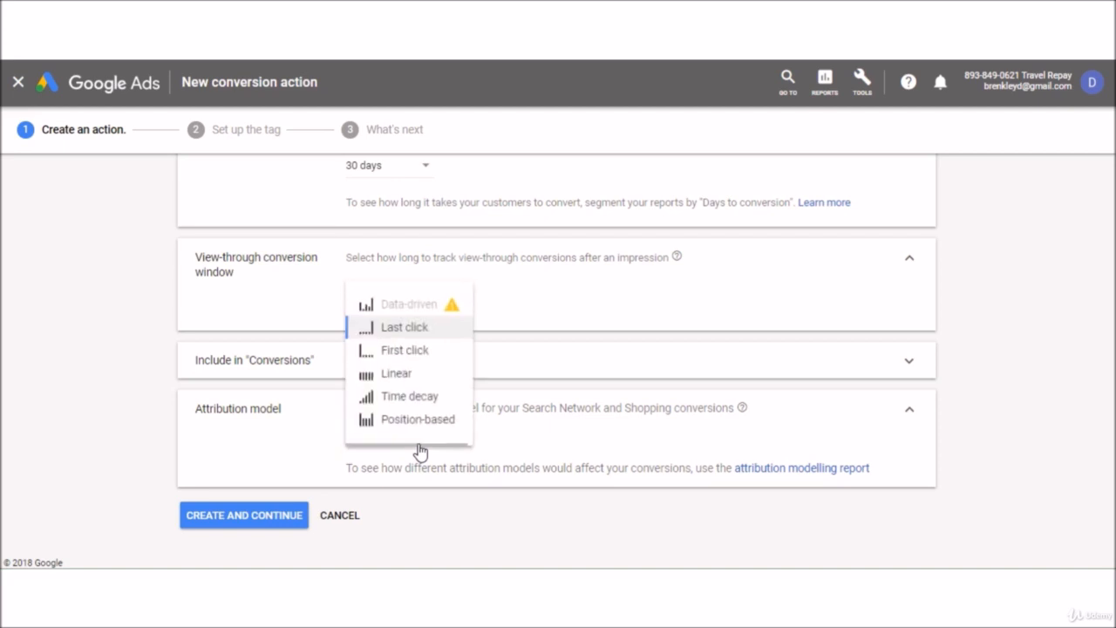
{"action": "left_click", "coordinate": [435, 401]}
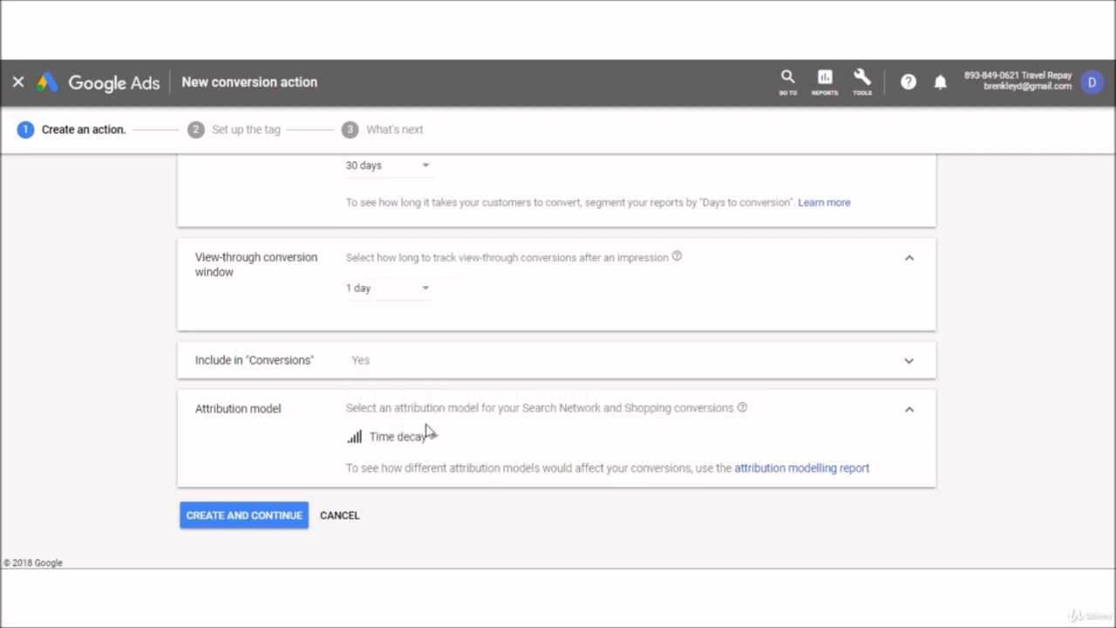
{"action": "mouse_move", "coordinate": [427, 438]}
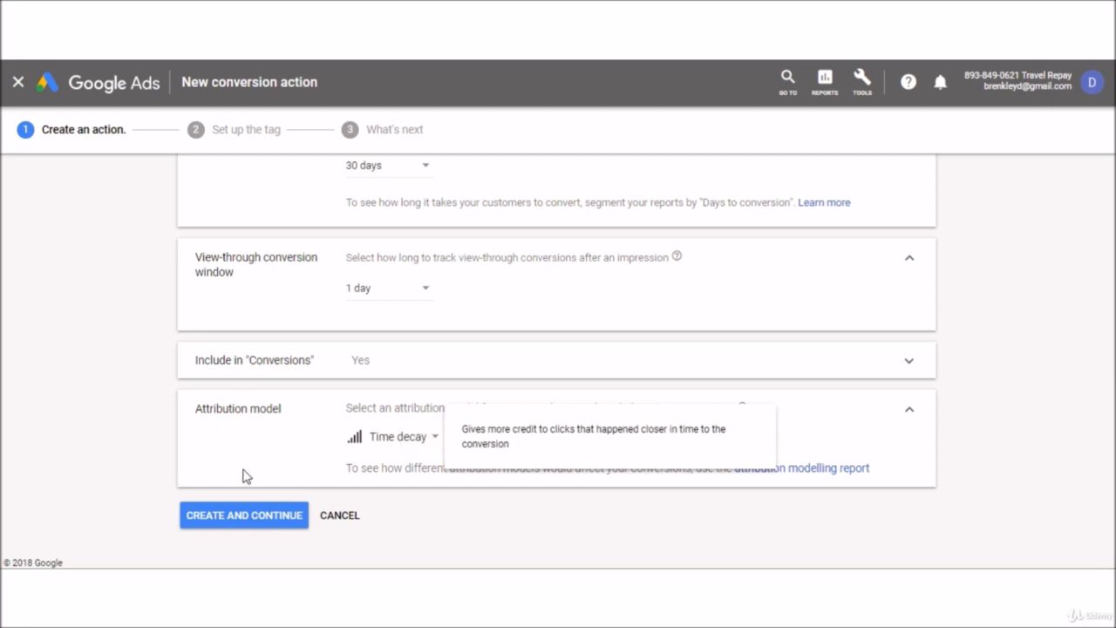
{"action": "left_click", "coordinate": [271, 516]}
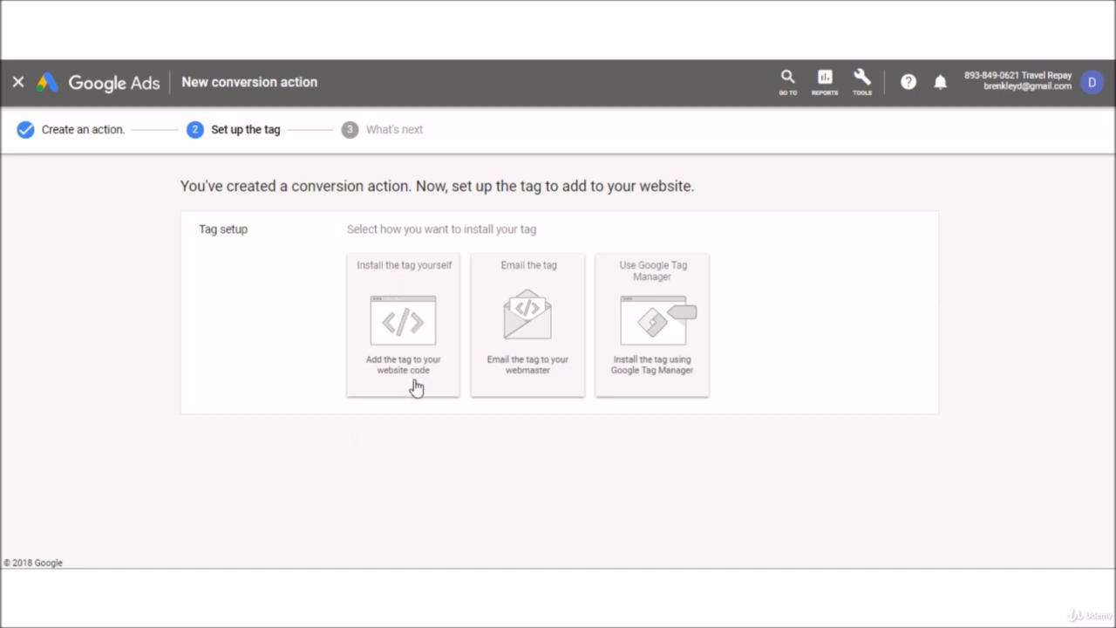
Choose to email the tag, keeping Page load as the tracking method.
{"action": "left_click", "coordinate": [536, 338]}
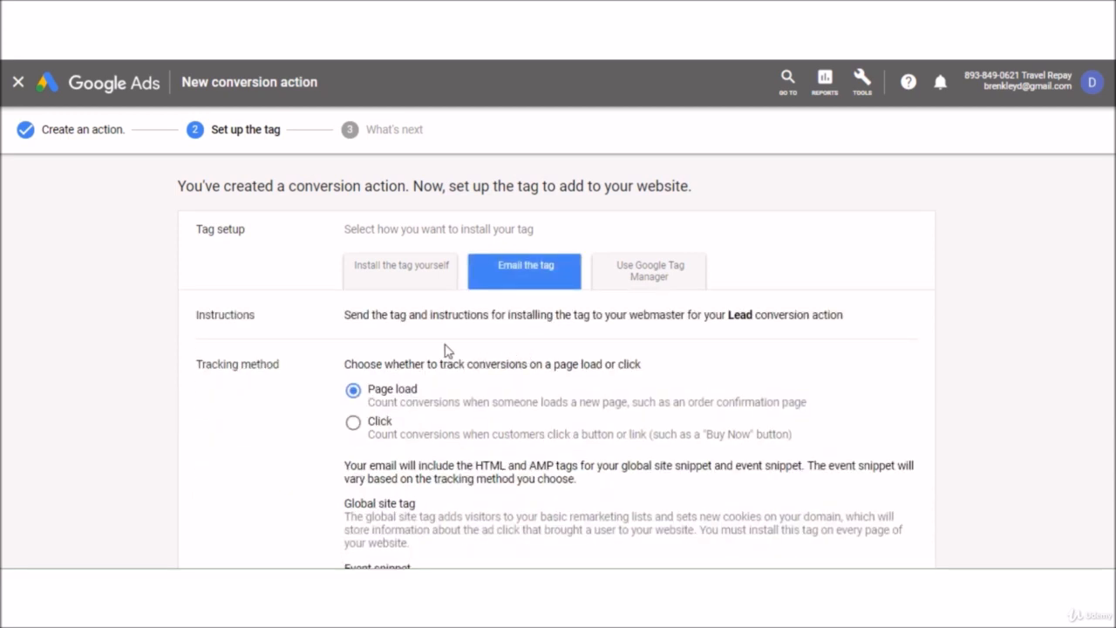
{"action": "scroll", "coordinate": [445, 350], "scroll_direction": "down", "scroll_amount": 1}
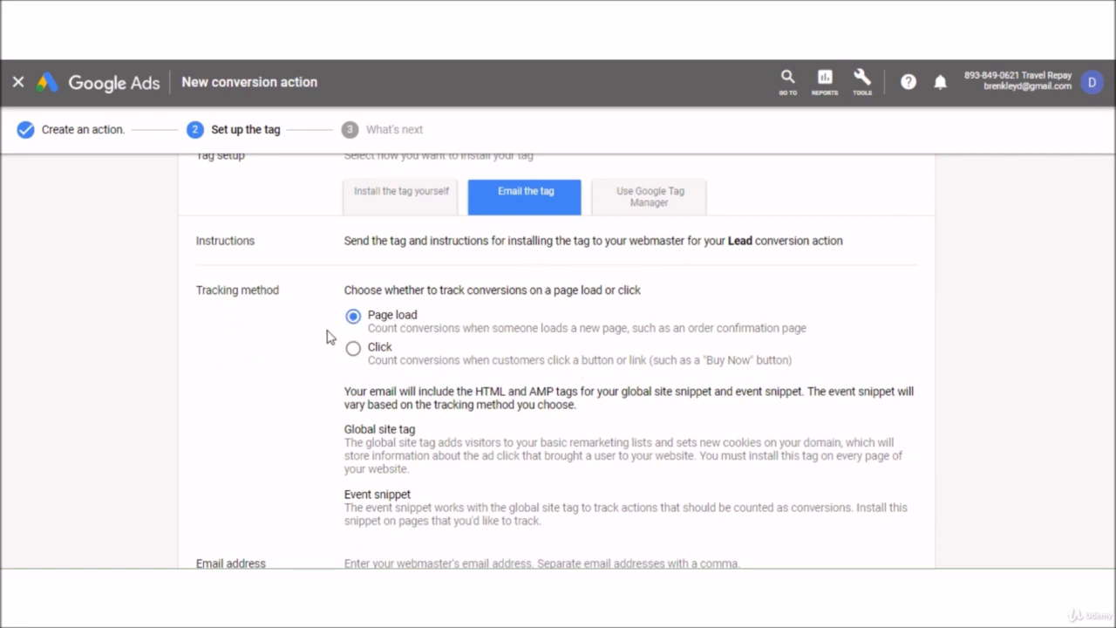
{"action": "scroll", "coordinate": [267, 391], "scroll_direction": "down", "scroll_amount": 1}
{"action": "scroll", "coordinate": [268, 391], "scroll_direction": "down", "scroll_amount": 1}
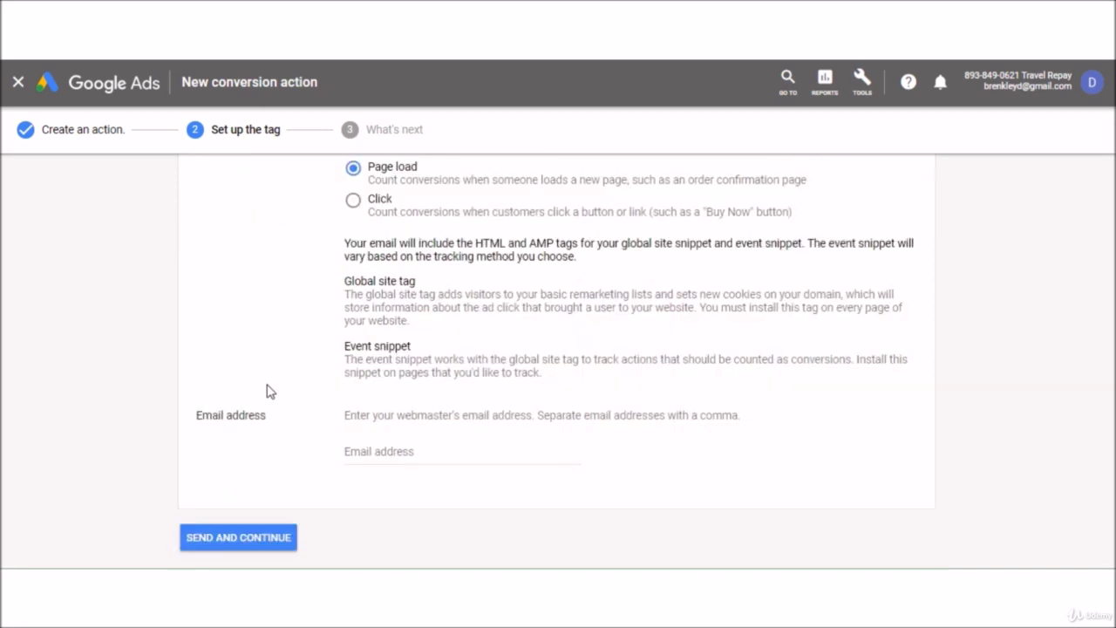
{"action": "scroll", "coordinate": [274, 398], "scroll_direction": "down", "scroll_amount": 1}
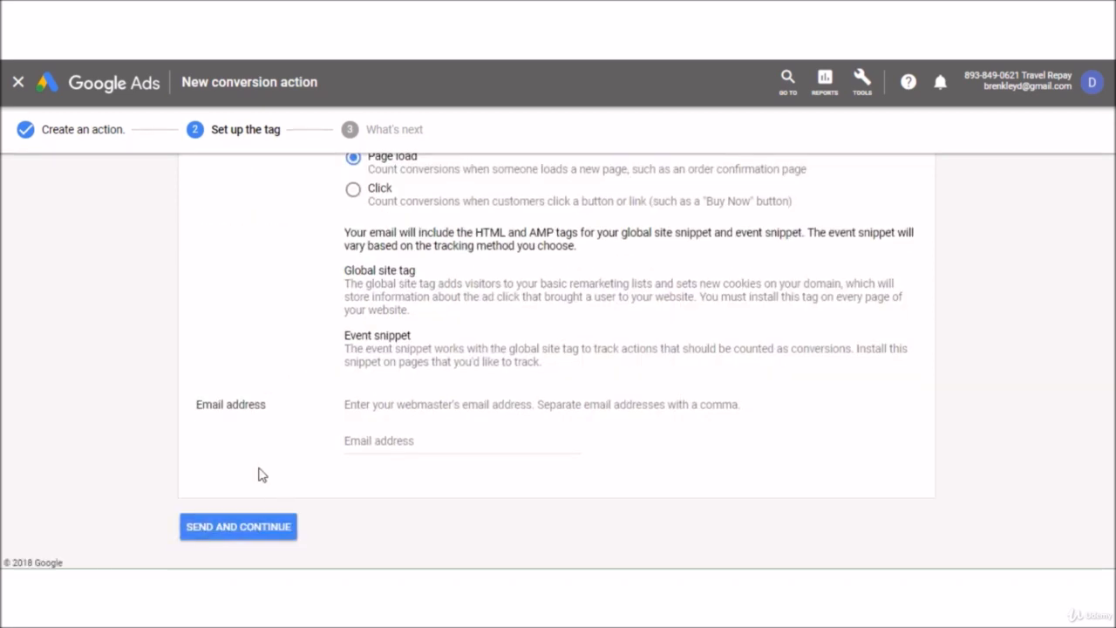
{"action": "scroll", "coordinate": [293, 410], "scroll_direction": "up", "scroll_amount": 1}
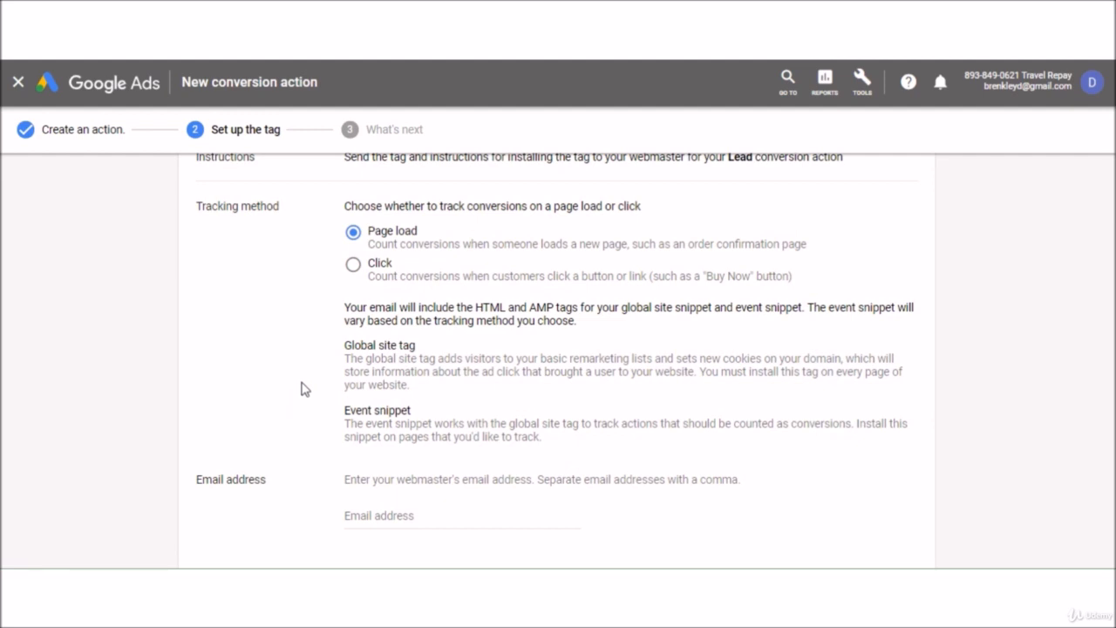
{"action": "scroll", "coordinate": [302, 389], "scroll_direction": "up", "scroll_amount": 1}
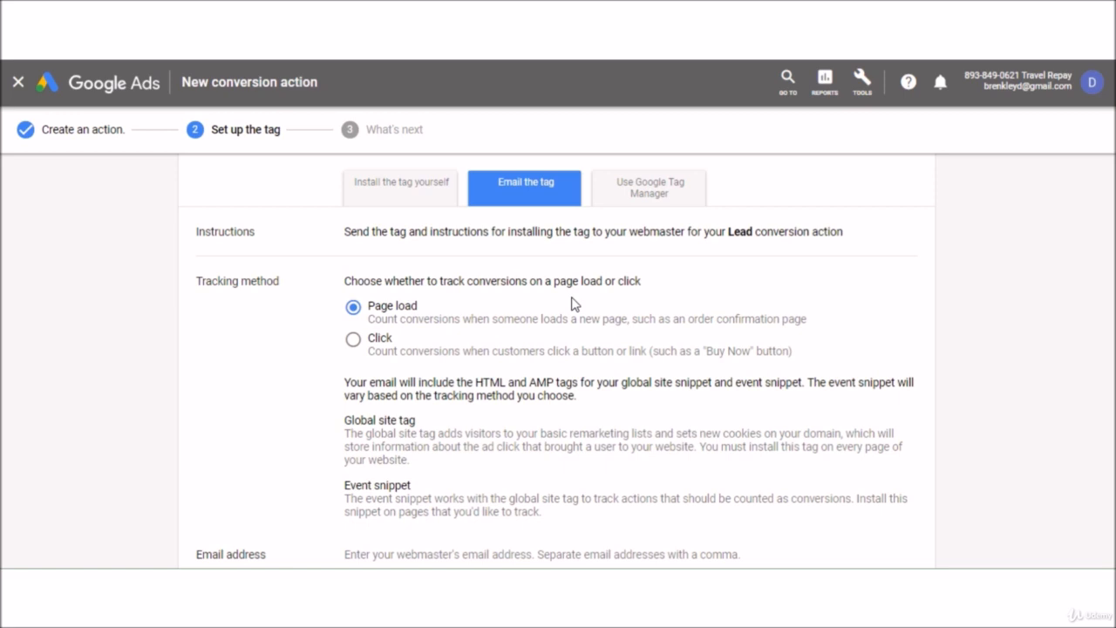
{"action": "scroll", "coordinate": [444, 356], "scroll_direction": "down", "scroll_amount": 3}
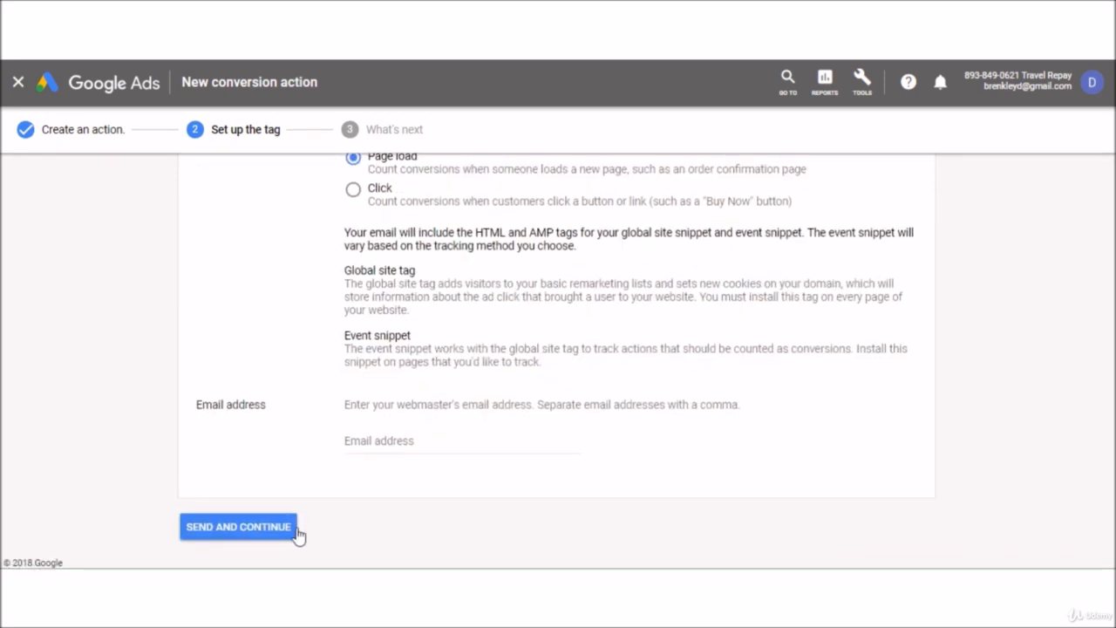
Send the tag to the webmaster's email address and finish, returning to Conversion actions.
{"action": "left_click", "coordinate": [385, 441]}
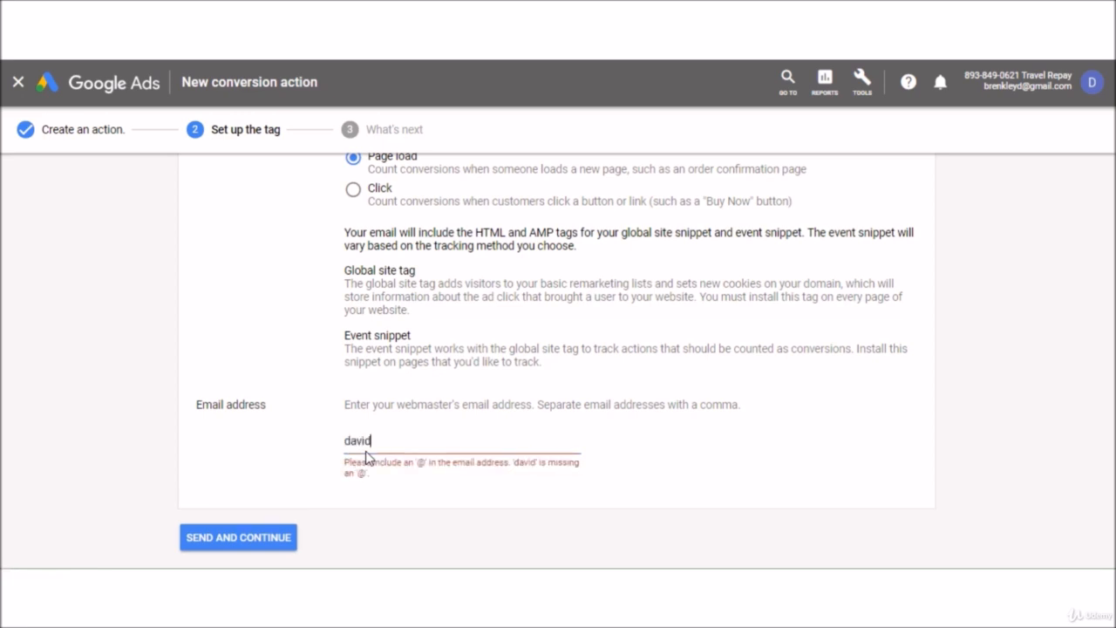
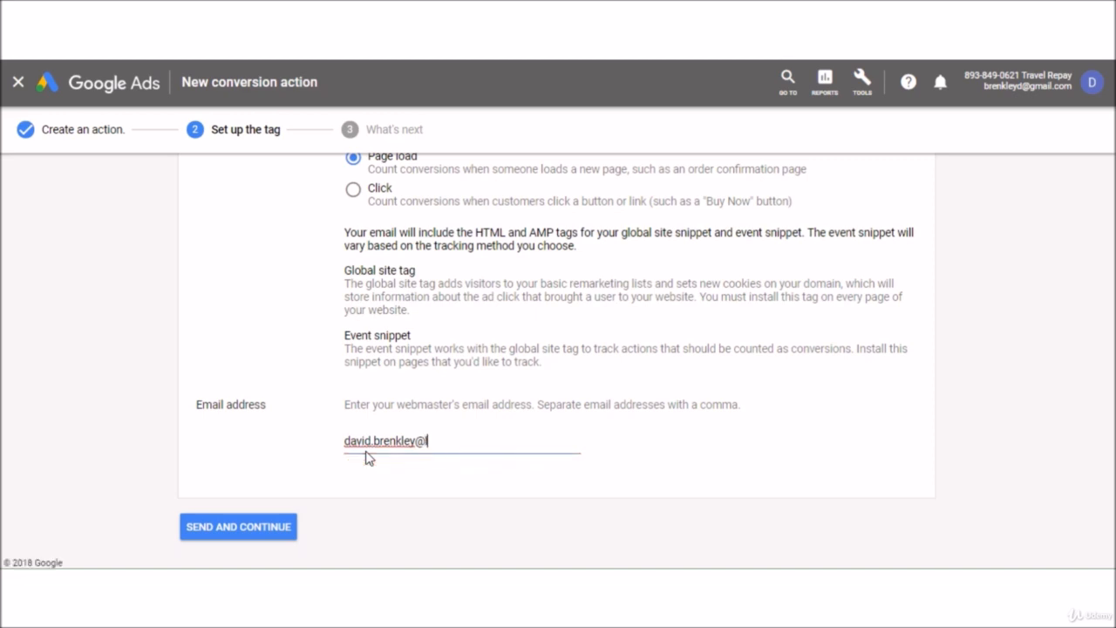
{"action": "left_click", "coordinate": [286, 542]}
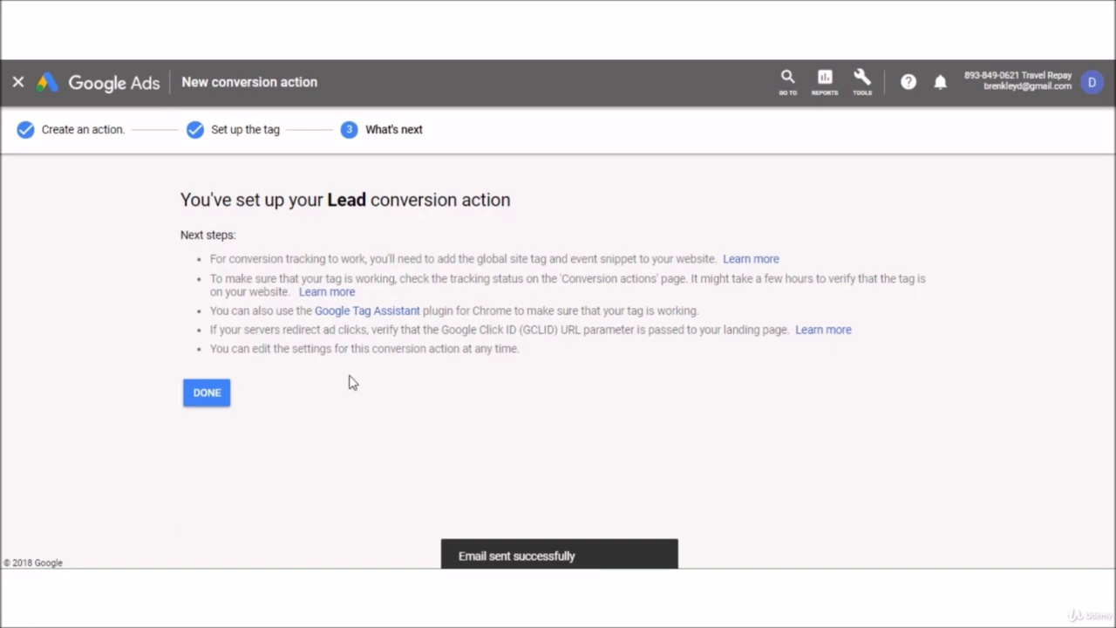
{"action": "left_click", "coordinate": [229, 395]}
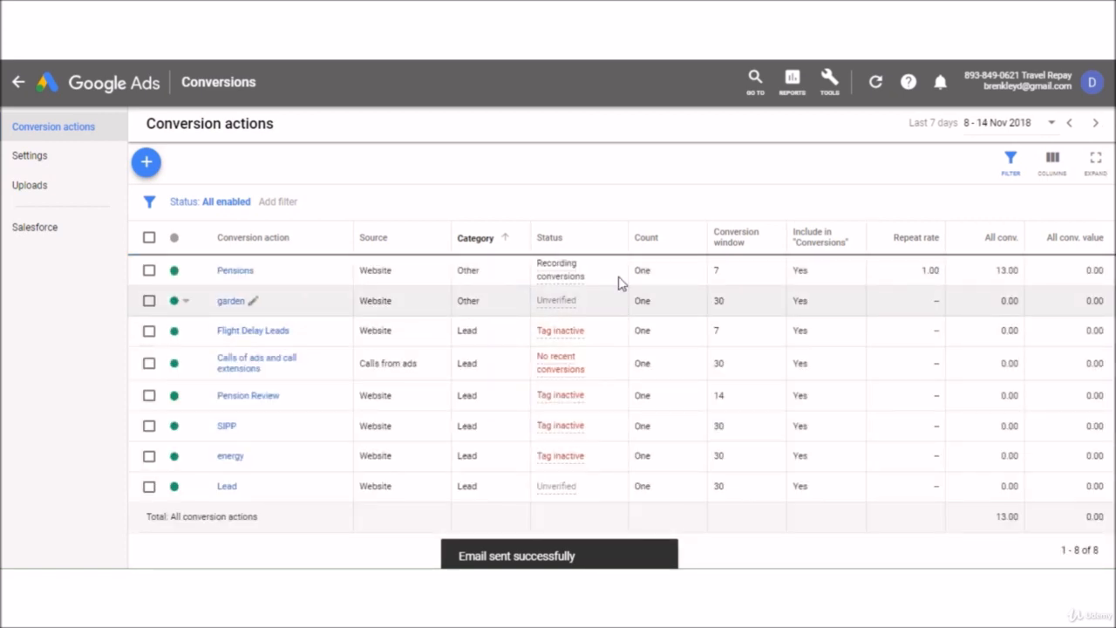
{"action": "mouse_move", "coordinate": [565, 308]}
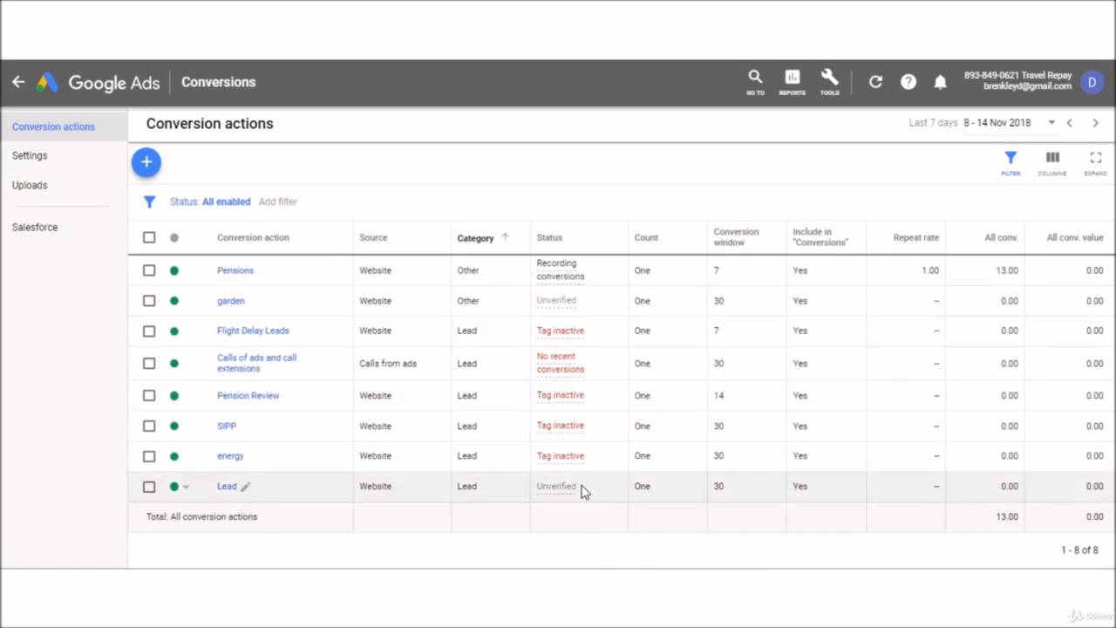
{"action": "mouse_move", "coordinate": [569, 495]}
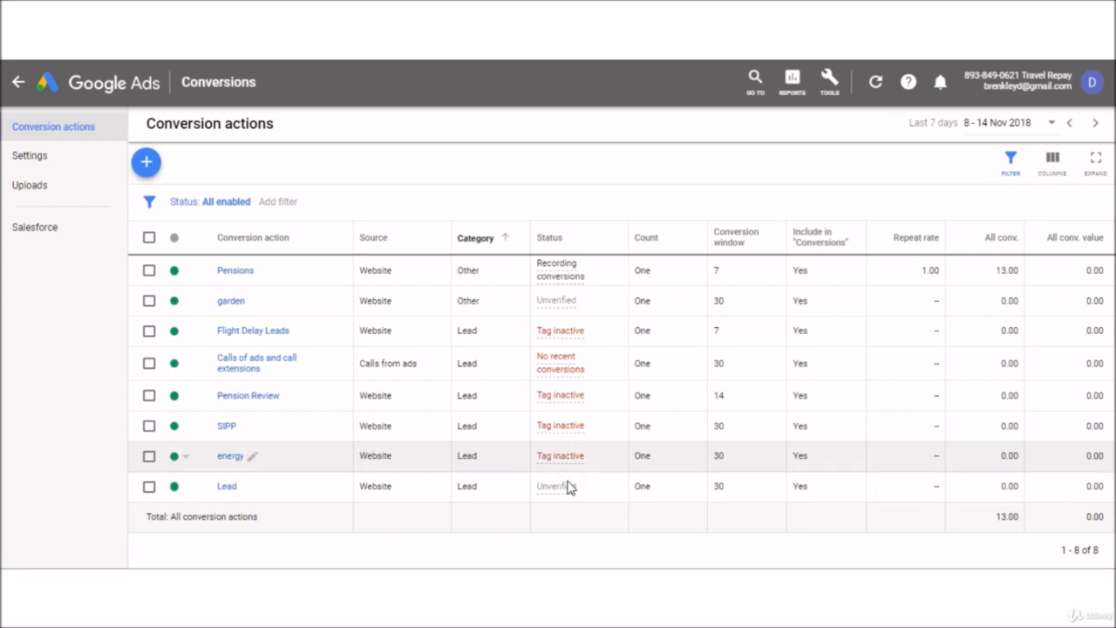
{"action": "mouse_move", "coordinate": [561, 276]}
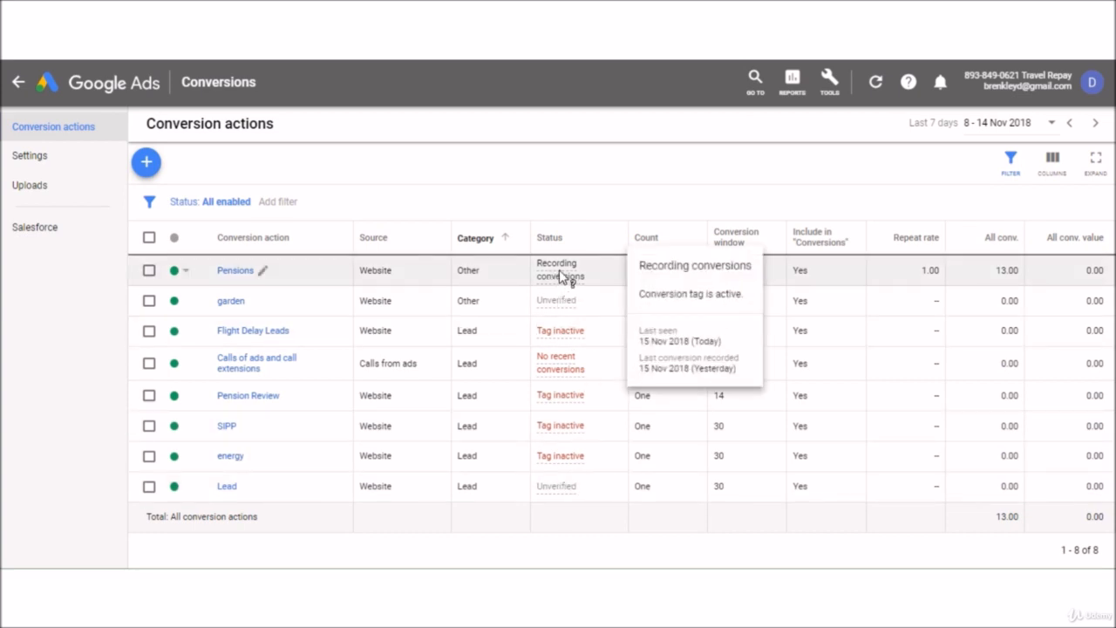